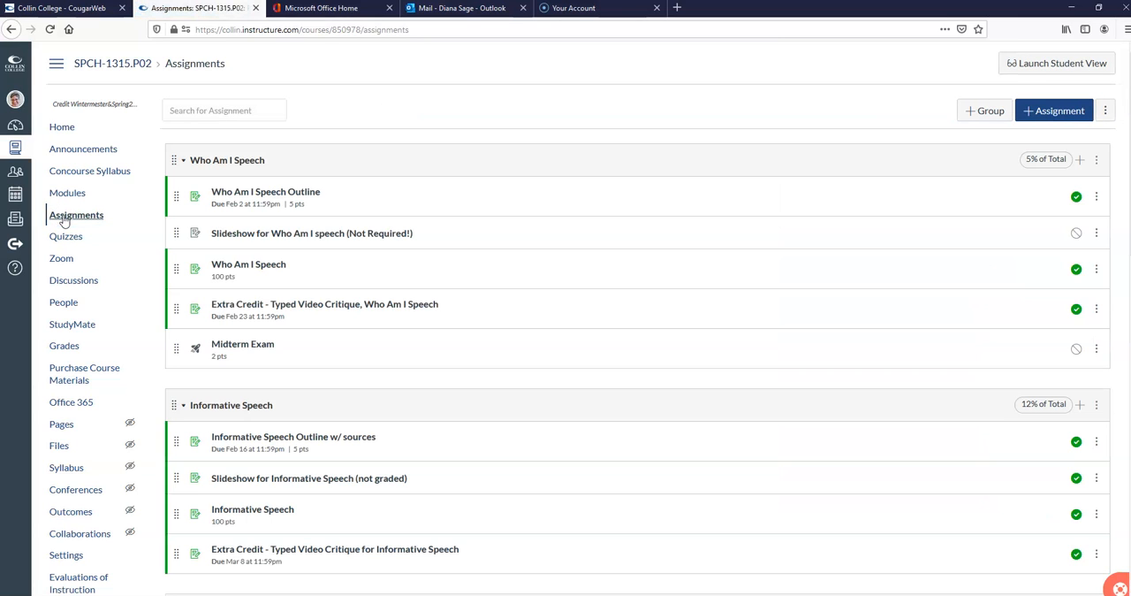
Step: Add an assignment group named "Persuasive Speech" worth 10% of the total grade
{"action": "left_click", "coordinate": [981, 110]}
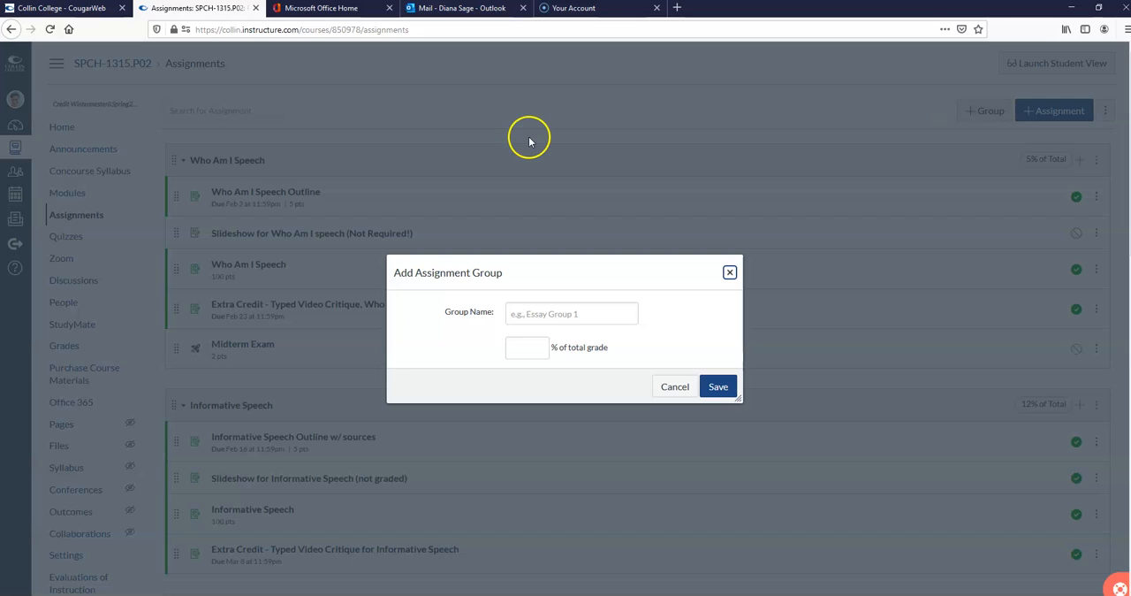
{"action": "left_click", "coordinate": [575, 314]}
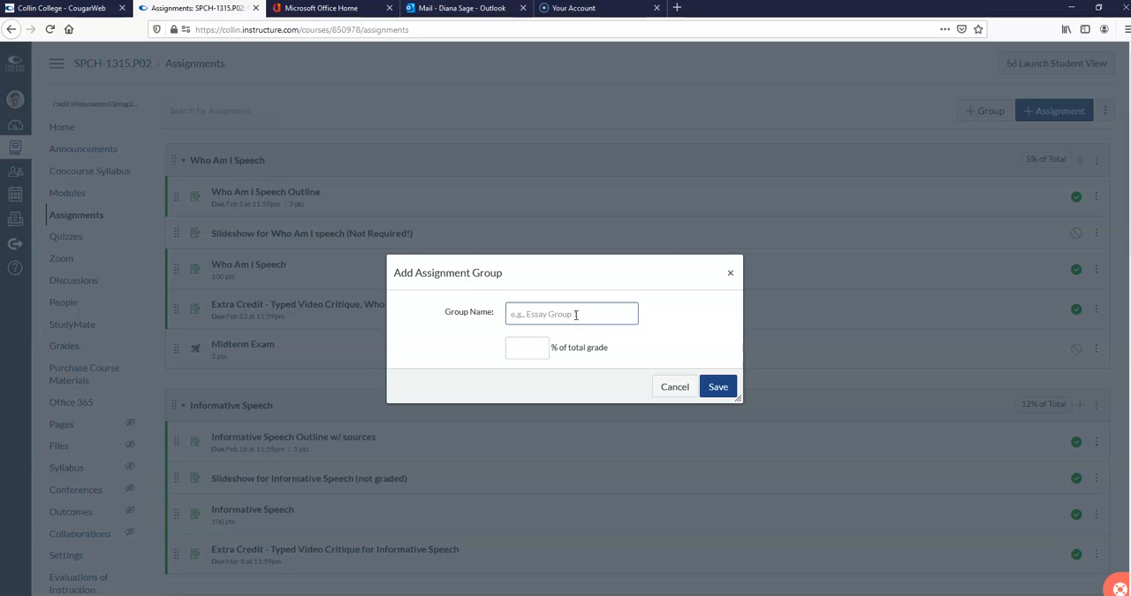
{"action": "type", "text": "P"}
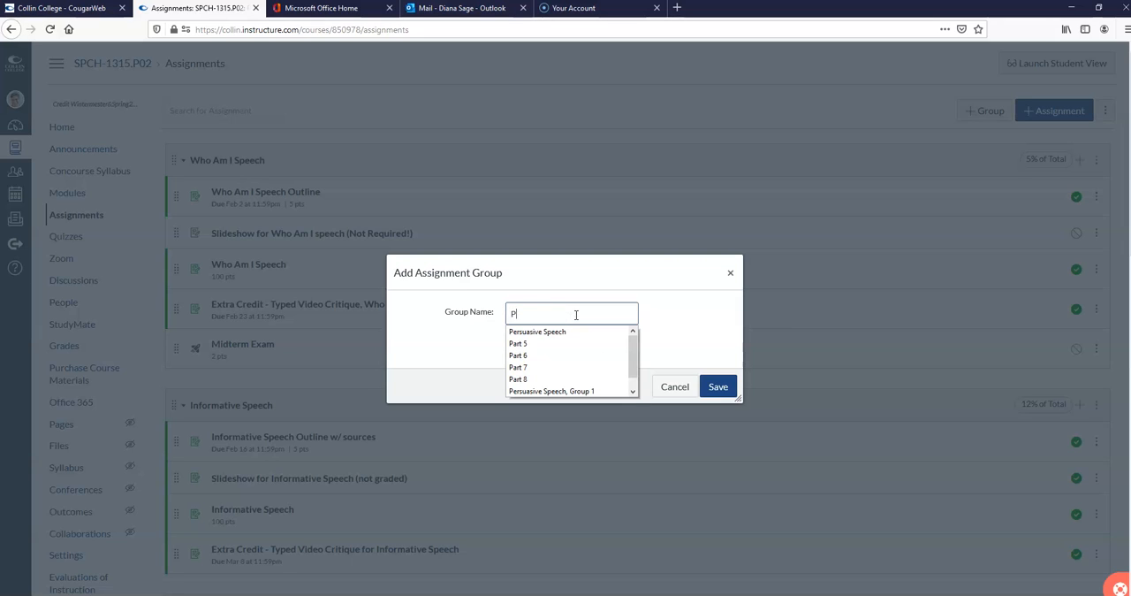
{"action": "left_click", "coordinate": [562, 331]}
{"action": "left_click", "coordinate": [519, 353]}
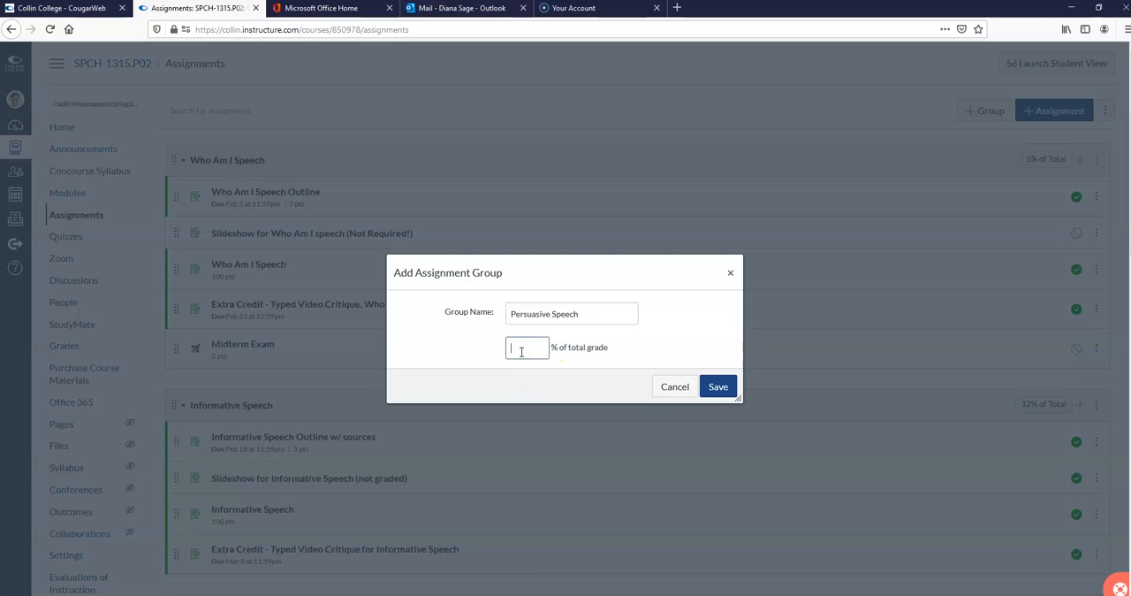
{"action": "left_click", "coordinate": [720, 387]}
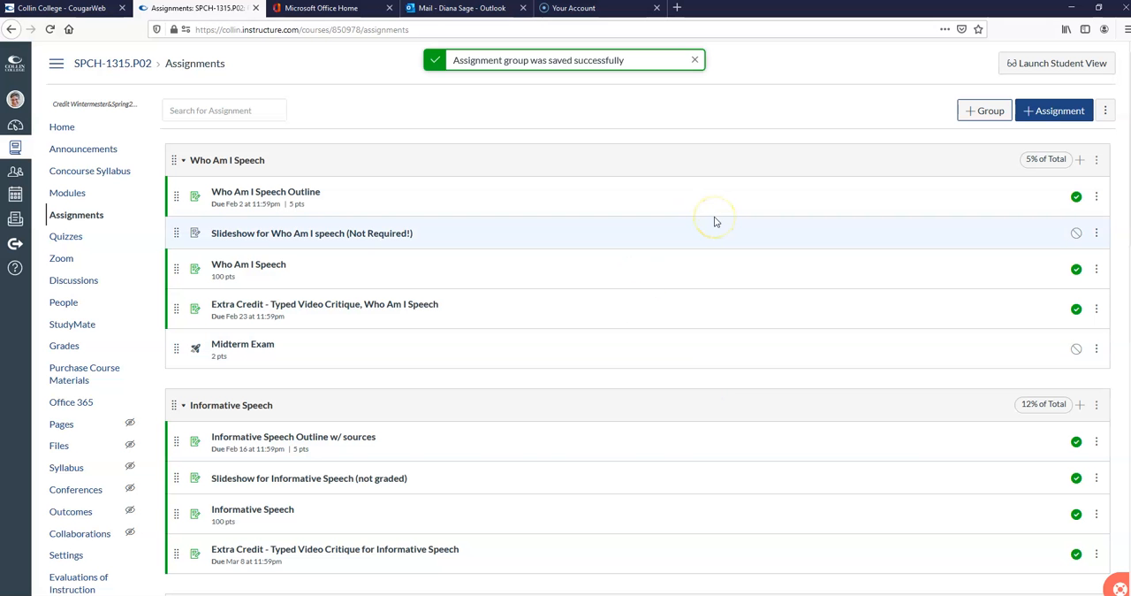
Step: Start a new item of type Assignment in the empty Persuasive Speech group and name it "Persuasive Speech"
{"action": "scroll", "coordinate": [716, 222], "scroll_direction": "down", "scroll_amount": 10}
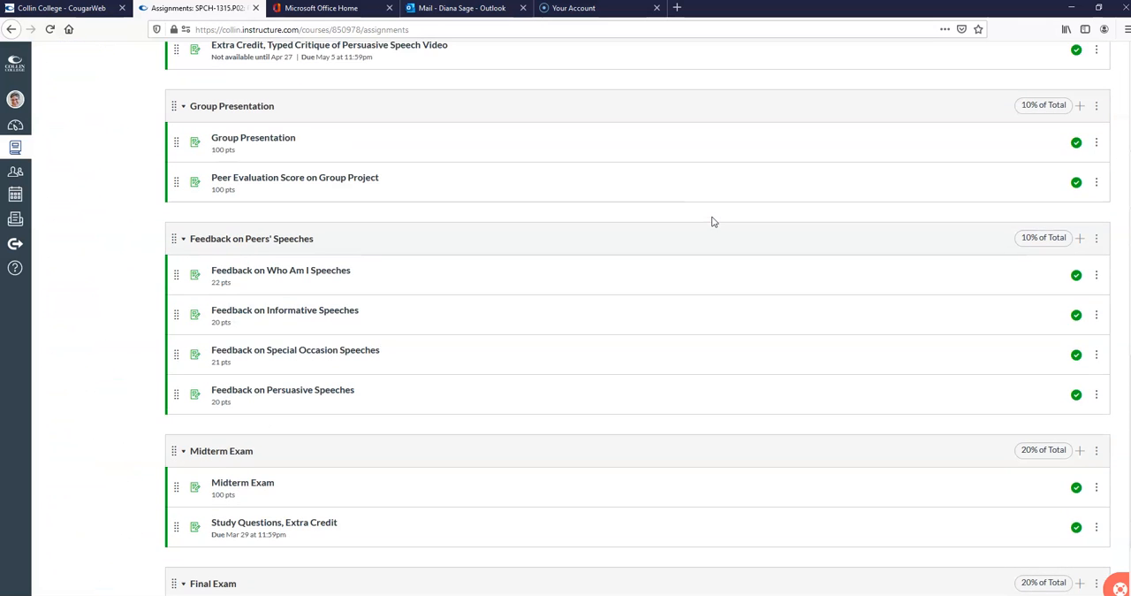
{"action": "scroll", "coordinate": [714, 222], "scroll_direction": "up", "scroll_amount": 5}
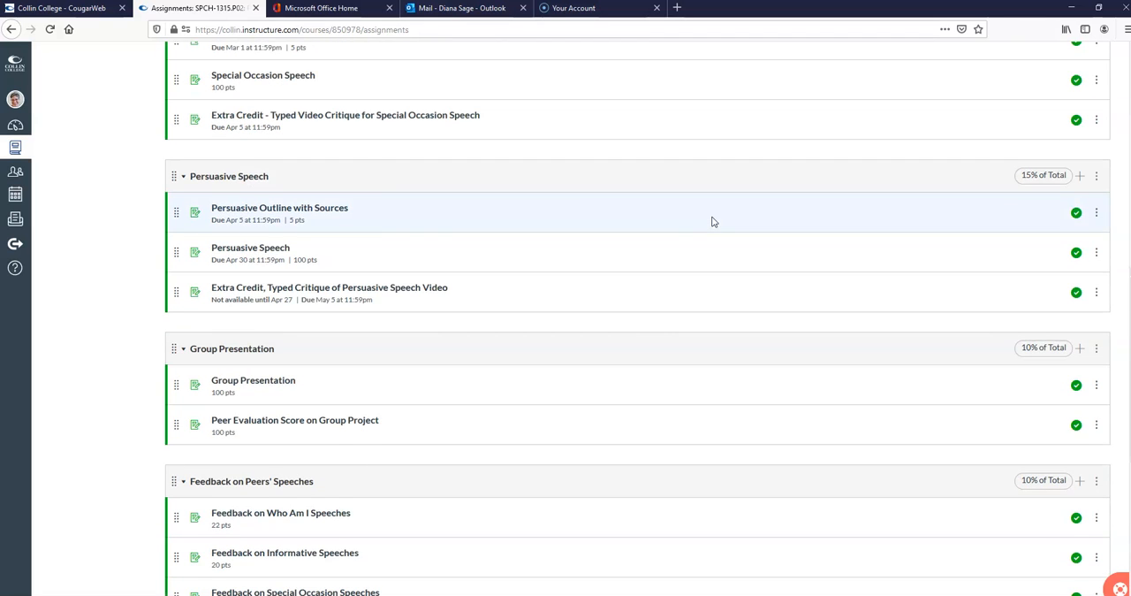
{"action": "left_click", "coordinate": [179, 179]}
{"action": "scroll", "coordinate": [699, 288], "scroll_direction": "down", "scroll_amount": 3}
{"action": "scroll", "coordinate": [699, 291], "scroll_direction": "down", "scroll_amount": 1}
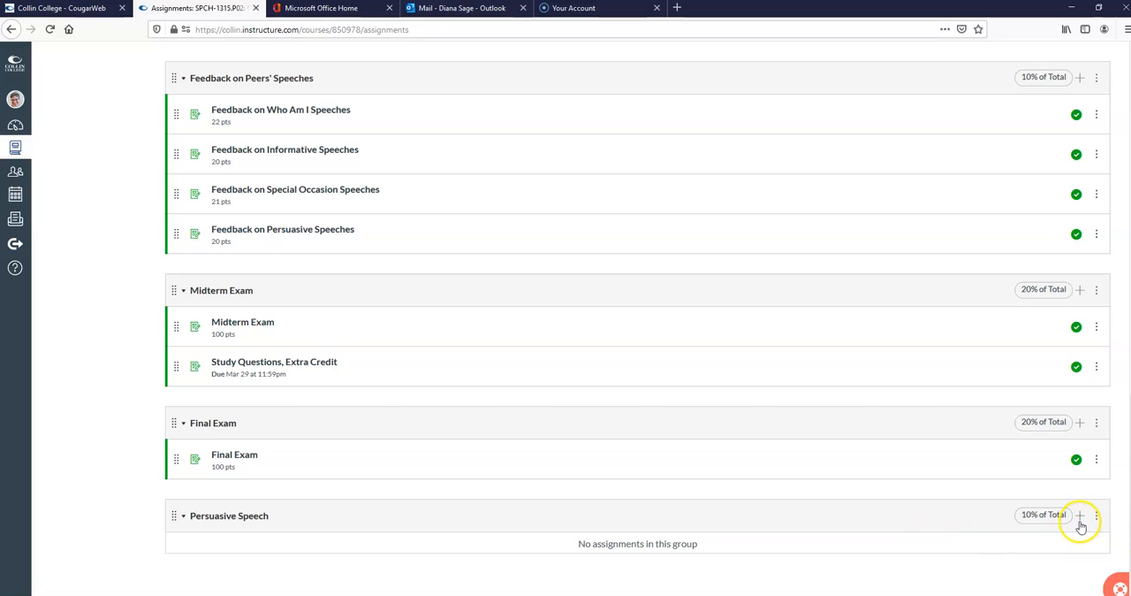
{"action": "left_click", "coordinate": [1080, 521]}
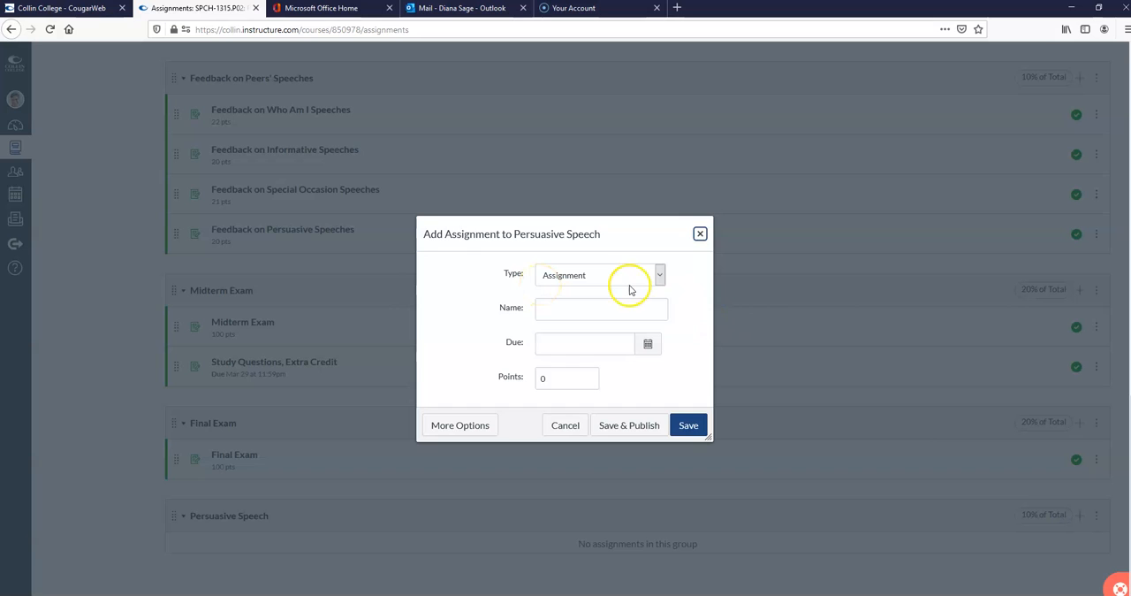
{"action": "left_click", "coordinate": [658, 282]}
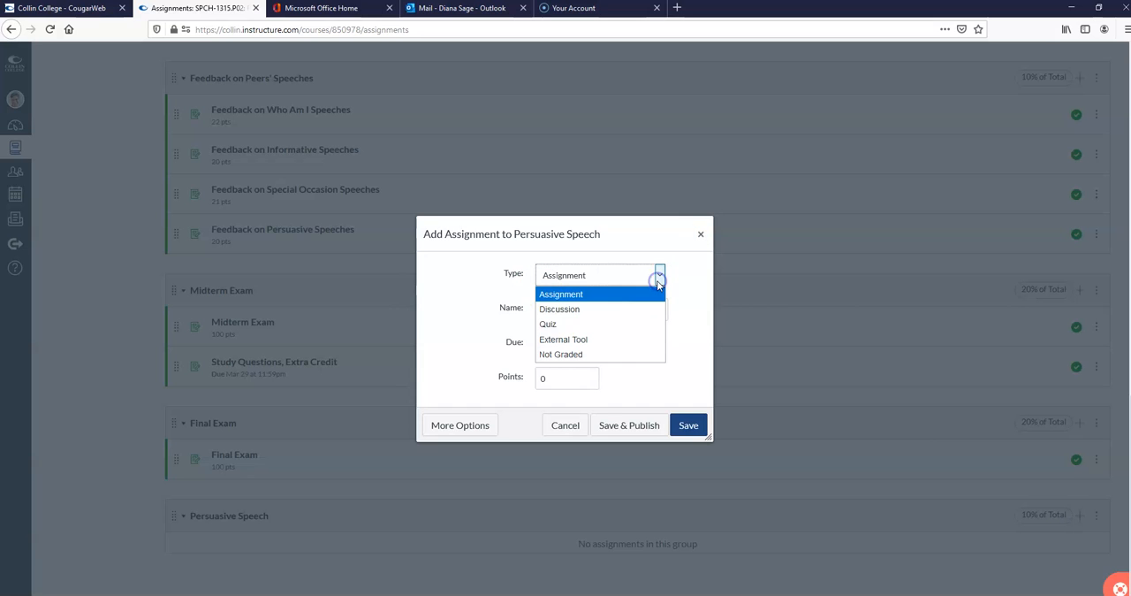
{"action": "left_click", "coordinate": [543, 296]}
{"action": "left_click", "coordinate": [543, 307]}
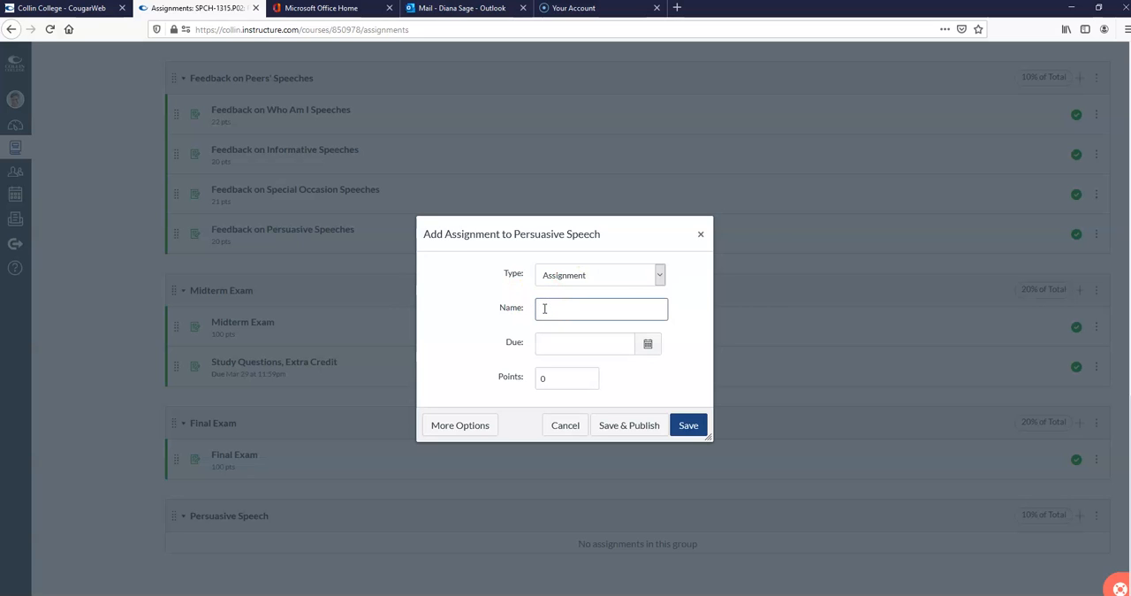
{"action": "type", "text": "Fe"}
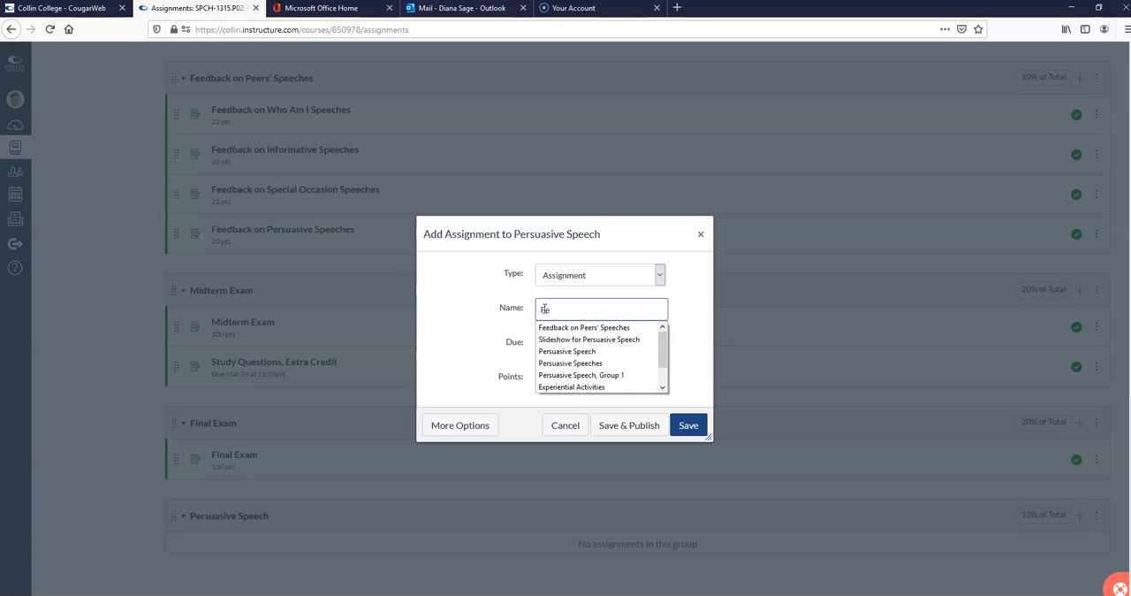
{"action": "type", "text": "rsuasive Speech"}
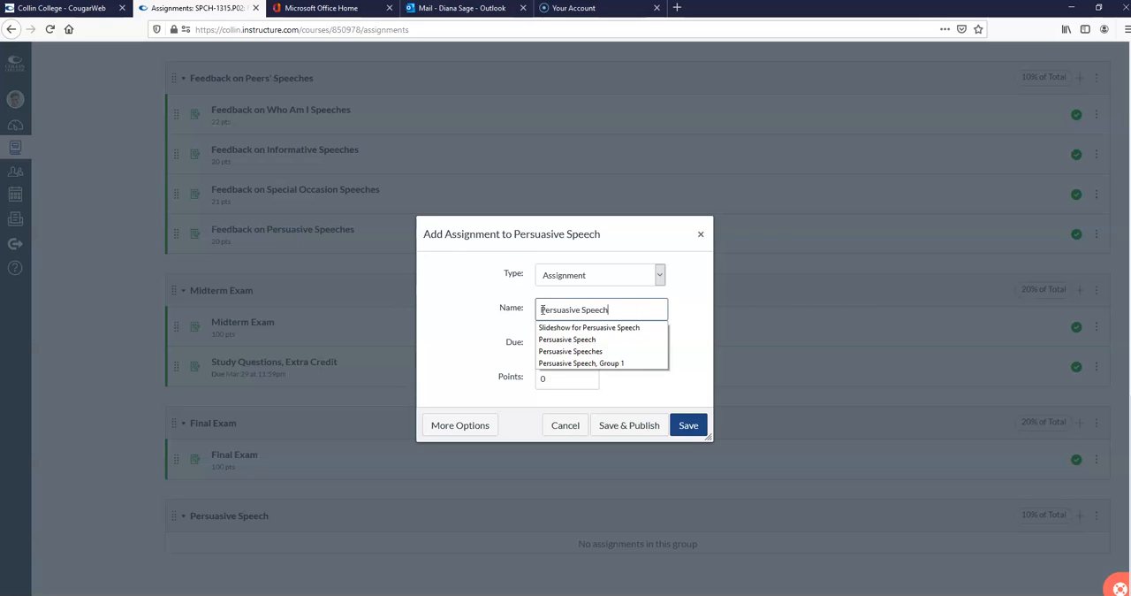
{"action": "left_click", "coordinate": [679, 306]}
Step: Set the new assignment's due date to April 10, 2020
{"action": "left_click", "coordinate": [646, 344]}
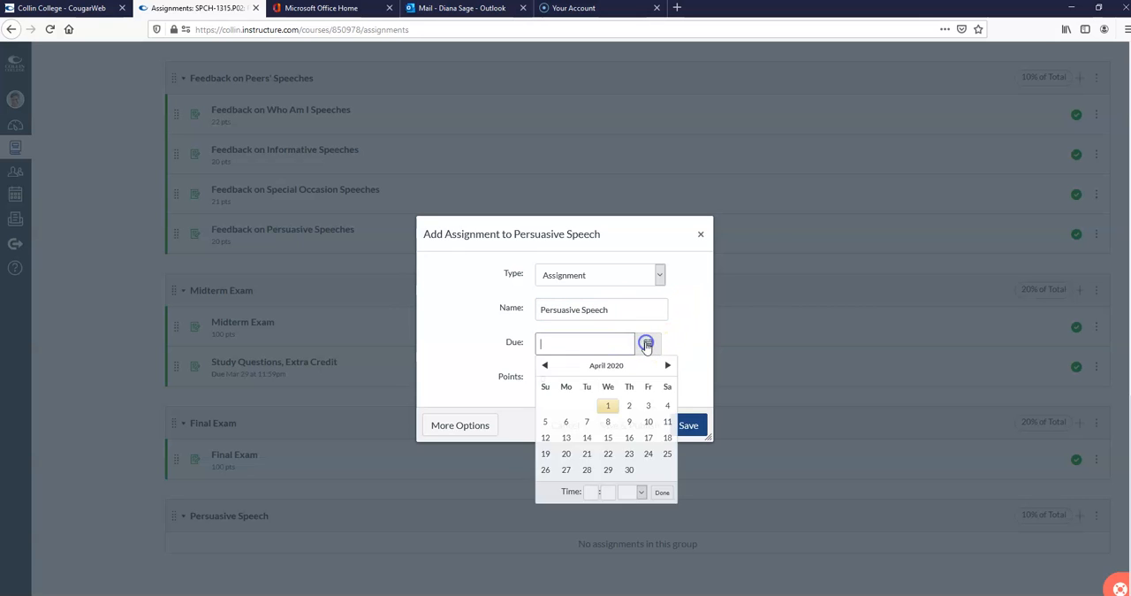
{"action": "left_click", "coordinate": [646, 350]}
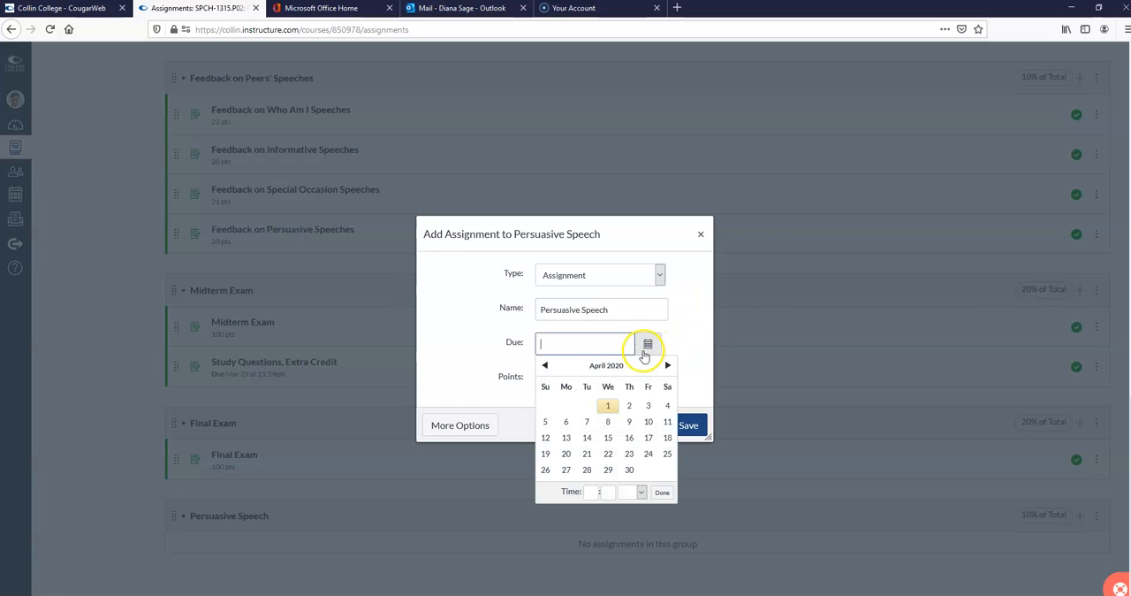
{"action": "left_click", "coordinate": [648, 425]}
{"action": "left_click", "coordinate": [704, 347]}
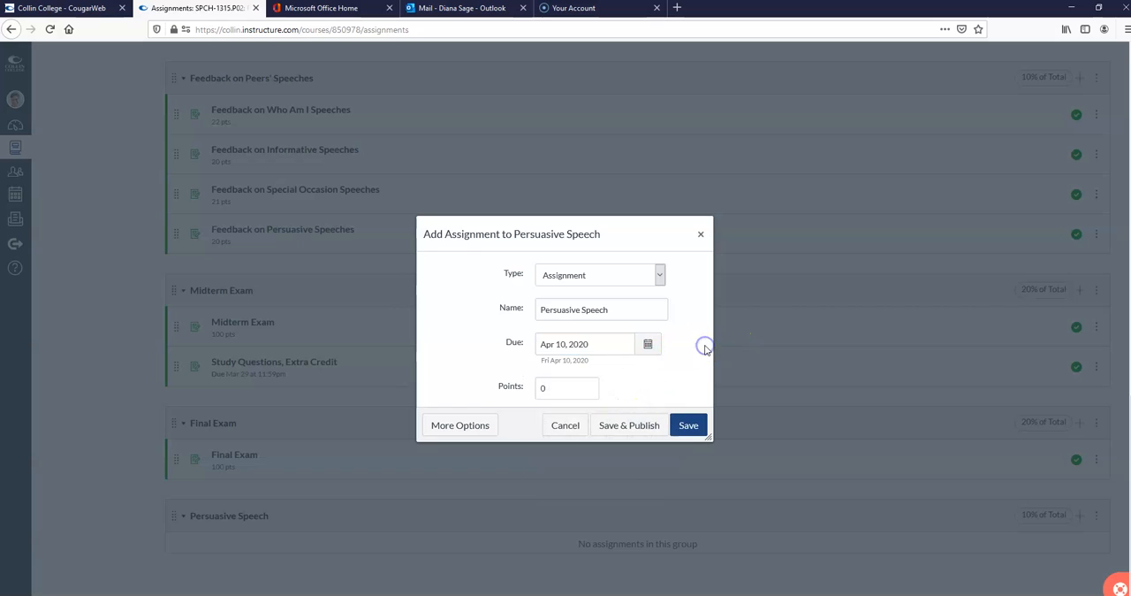
Step: Set the assignment's points to 90, then save and publish it
{"action": "left_click", "coordinate": [575, 395]}
{"action": "type", "text": "91"}
{"action": "key", "text": "BackSpace"}
{"action": "type", "text": "0"}
{"action": "left_click", "coordinate": [650, 392]}
{"action": "left_click", "coordinate": [638, 424]}
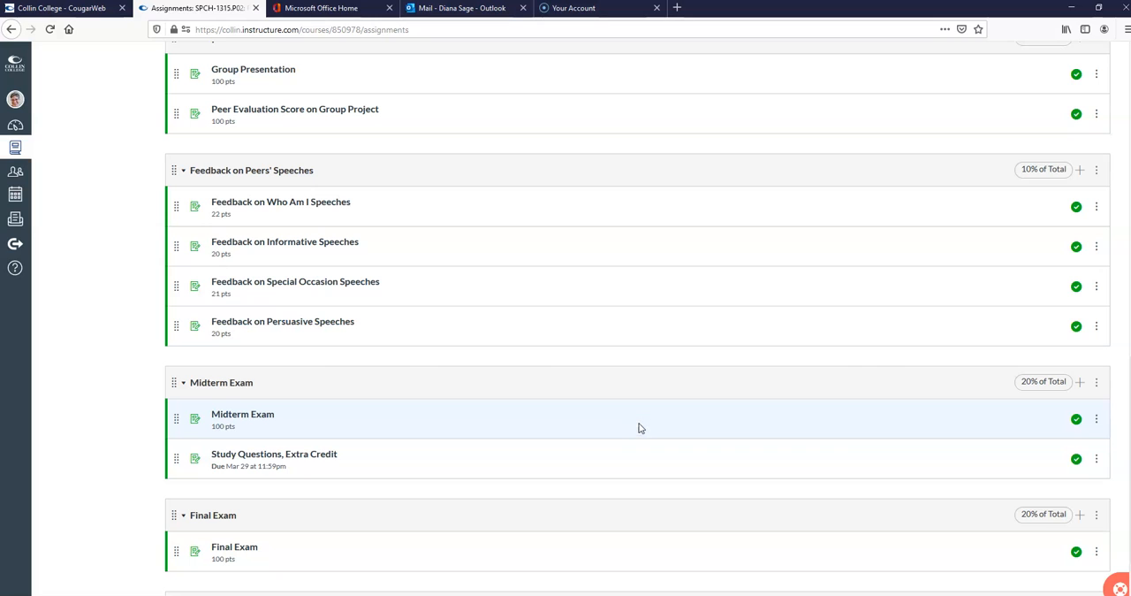
Step: Edit the 90-point Persuasive Speech assignment so its submission type is Online with Website URL as the entry option
{"action": "scroll", "coordinate": [609, 578], "scroll_direction": "down", "scroll_amount": 3}
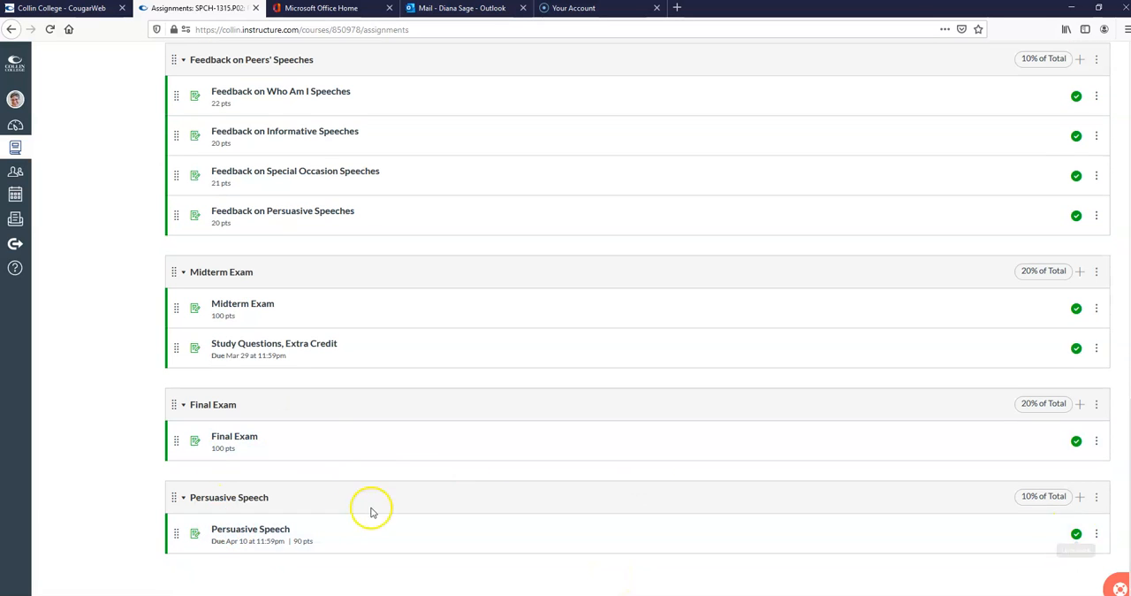
{"action": "left_click", "coordinate": [265, 530]}
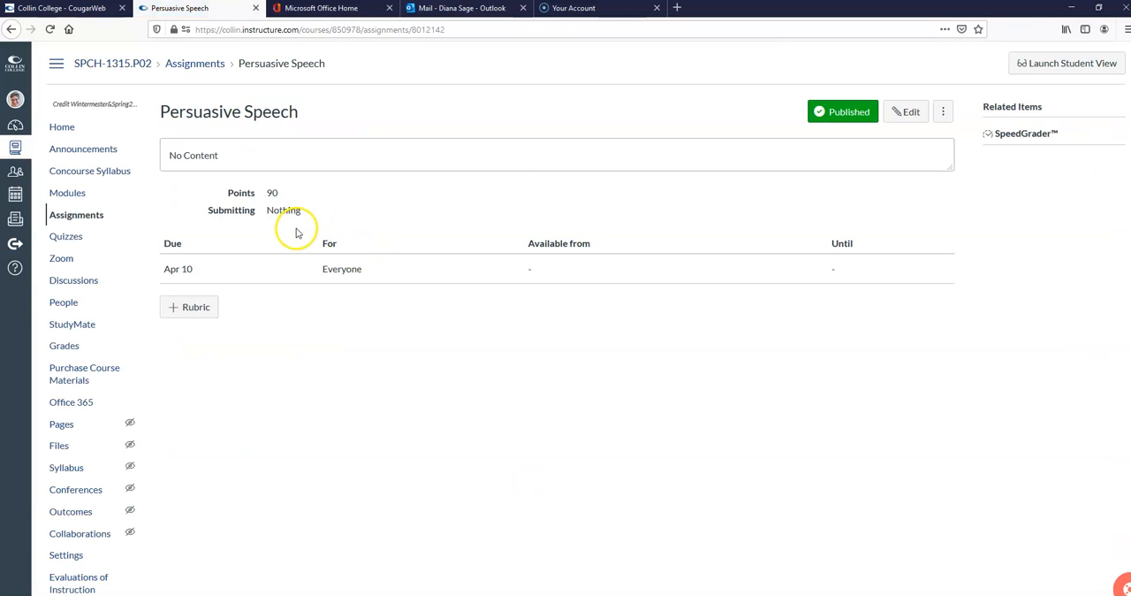
{"action": "left_click", "coordinate": [911, 111]}
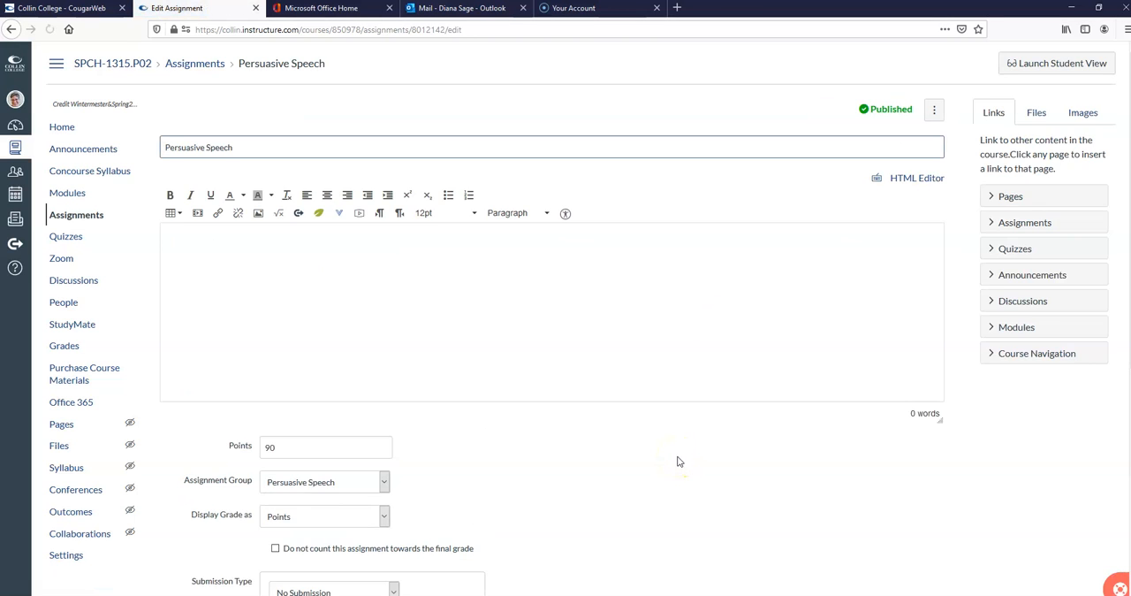
{"action": "scroll", "coordinate": [678, 459], "scroll_direction": "down", "scroll_amount": 5}
{"action": "left_click", "coordinate": [393, 291]}
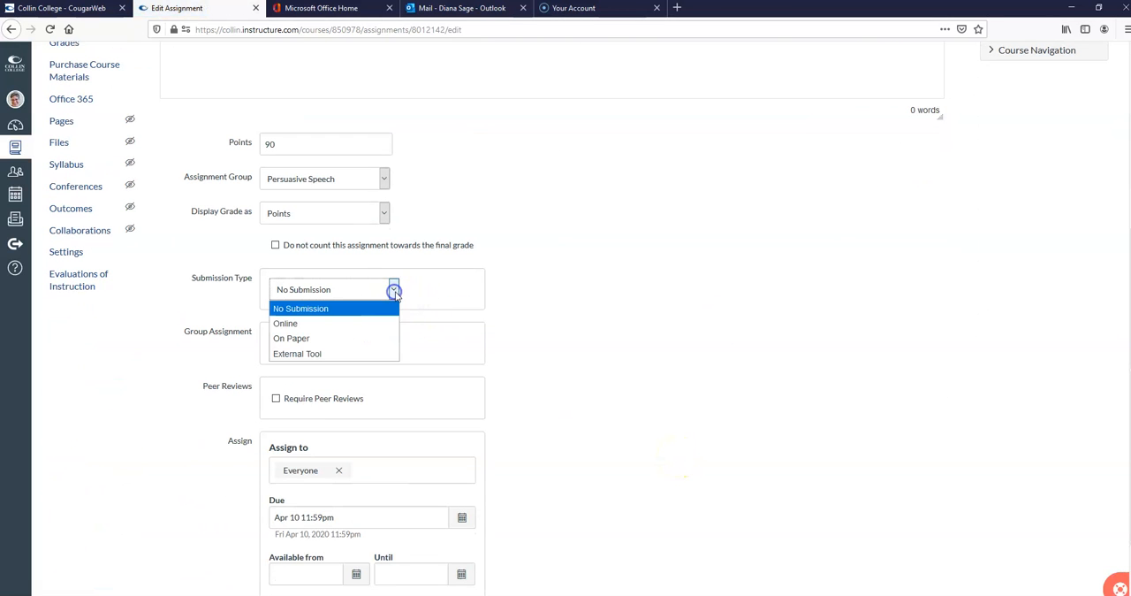
{"action": "left_click", "coordinate": [301, 324]}
{"action": "left_click", "coordinate": [276, 366]}
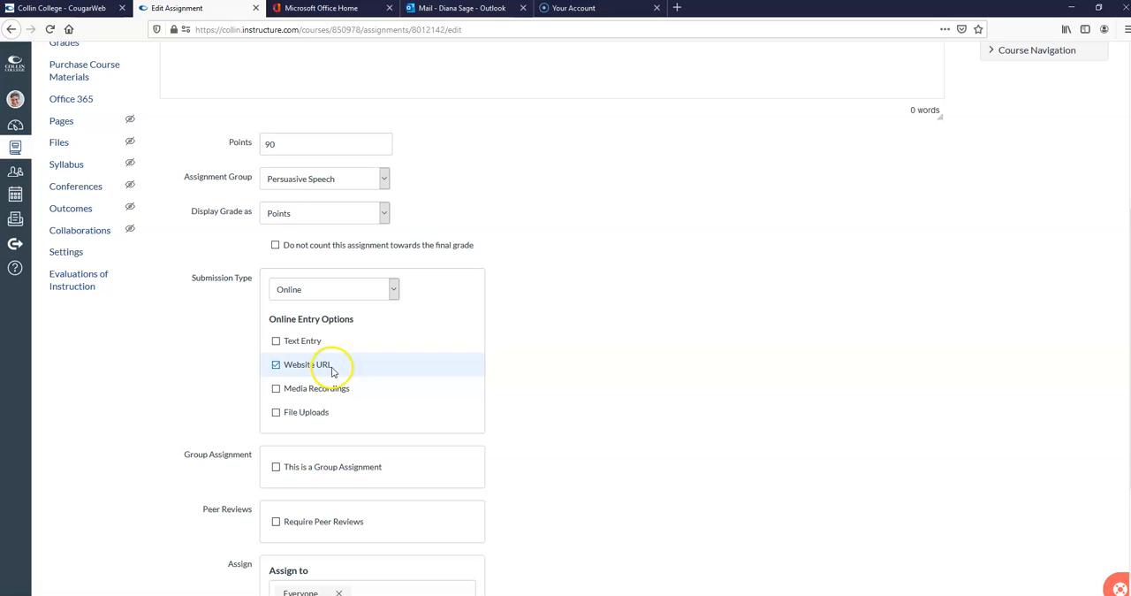
{"action": "scroll", "coordinate": [720, 430], "scroll_direction": "down", "scroll_amount": 1}
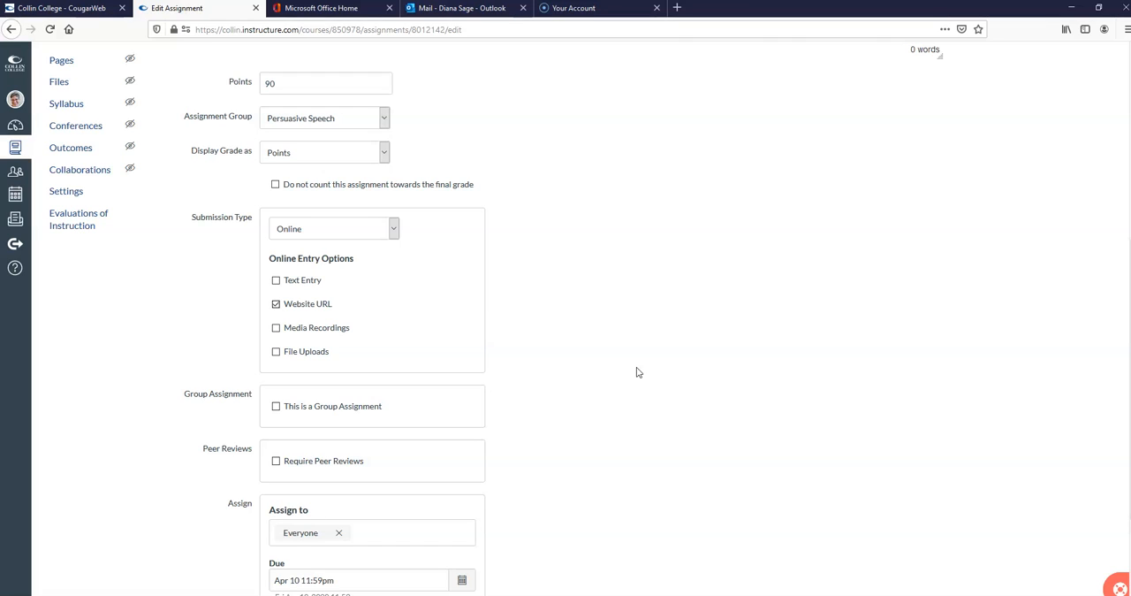
{"action": "left_click", "coordinate": [533, 270]}
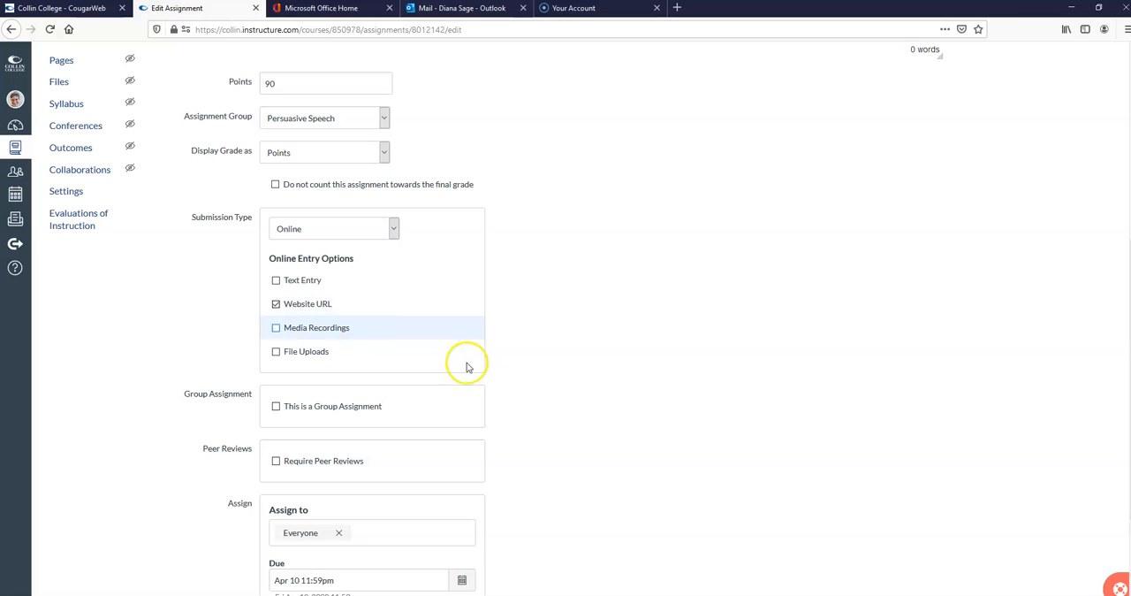
{"action": "scroll", "coordinate": [581, 379], "scroll_direction": "down", "scroll_amount": 4}
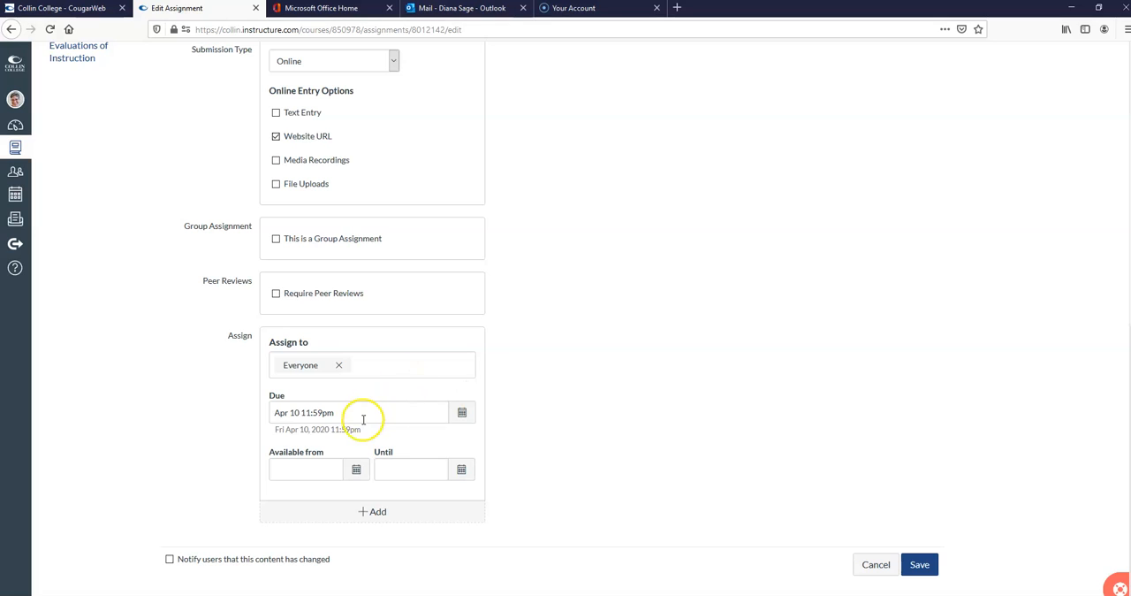
{"action": "left_click", "coordinate": [445, 517]}
{"action": "scroll", "coordinate": [702, 494], "scroll_direction": "down", "scroll_amount": 2}
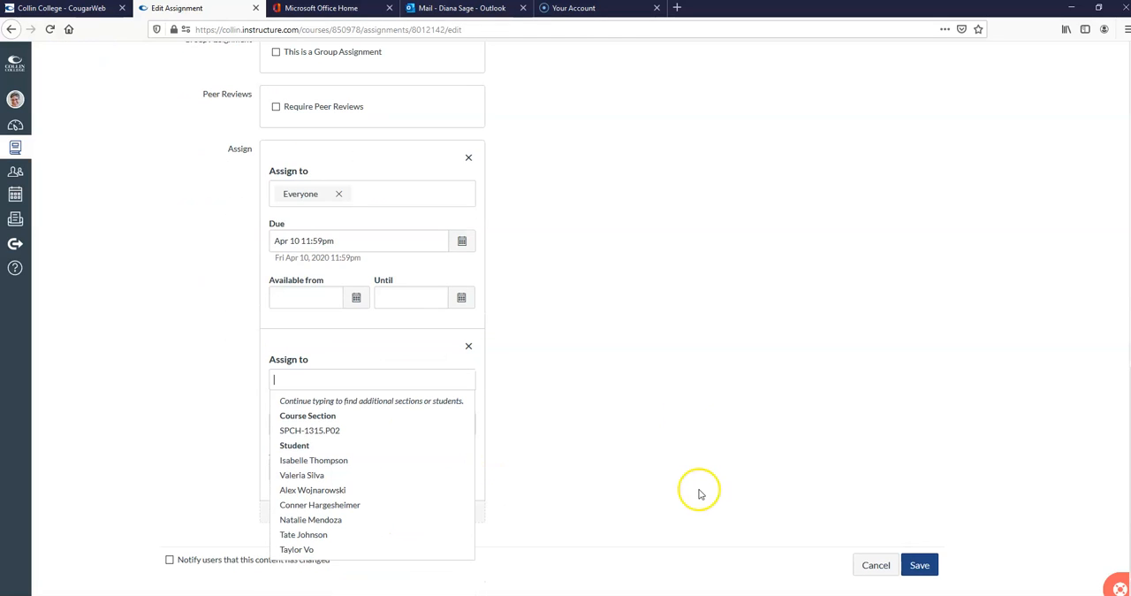
{"action": "left_click", "coordinate": [468, 345]}
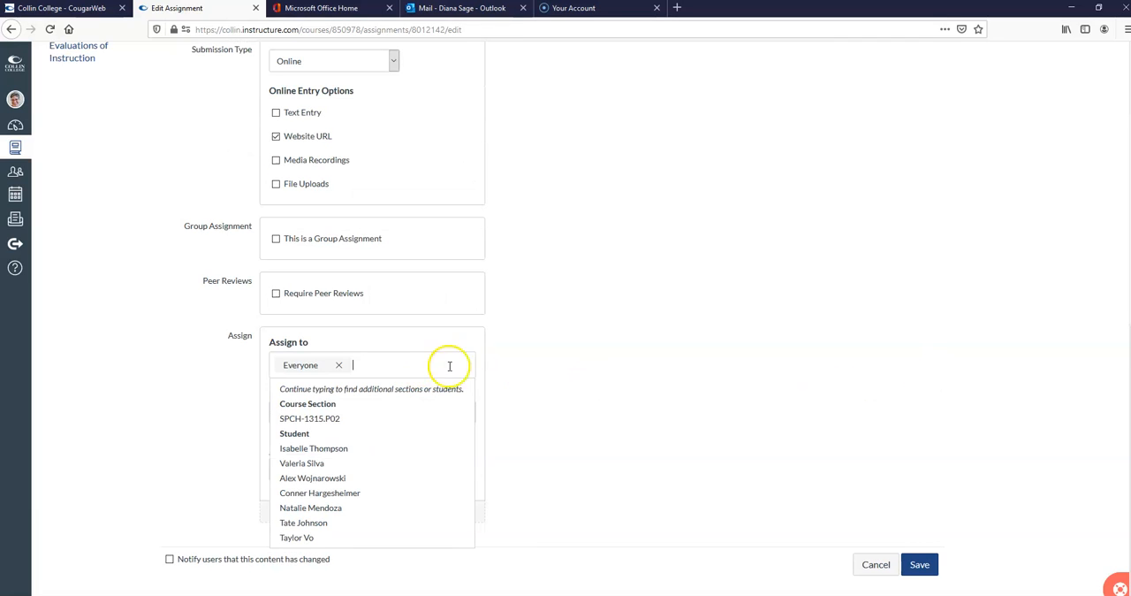
Step: Save the edited assignment and launch Student View for the course
{"action": "left_click", "coordinate": [920, 564]}
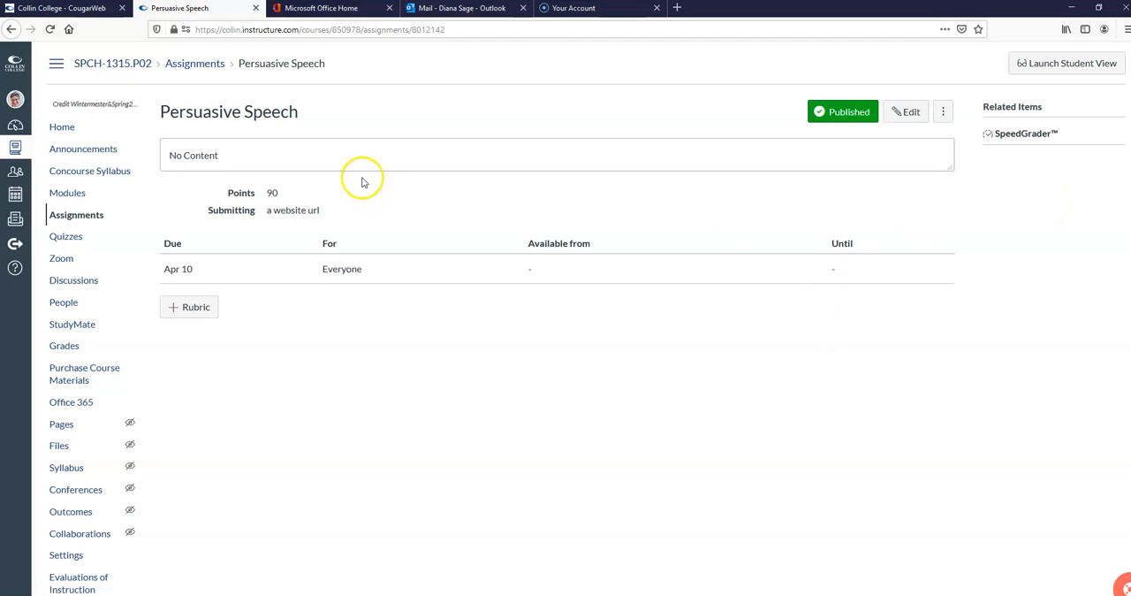
{"action": "left_click", "coordinate": [1108, 67]}
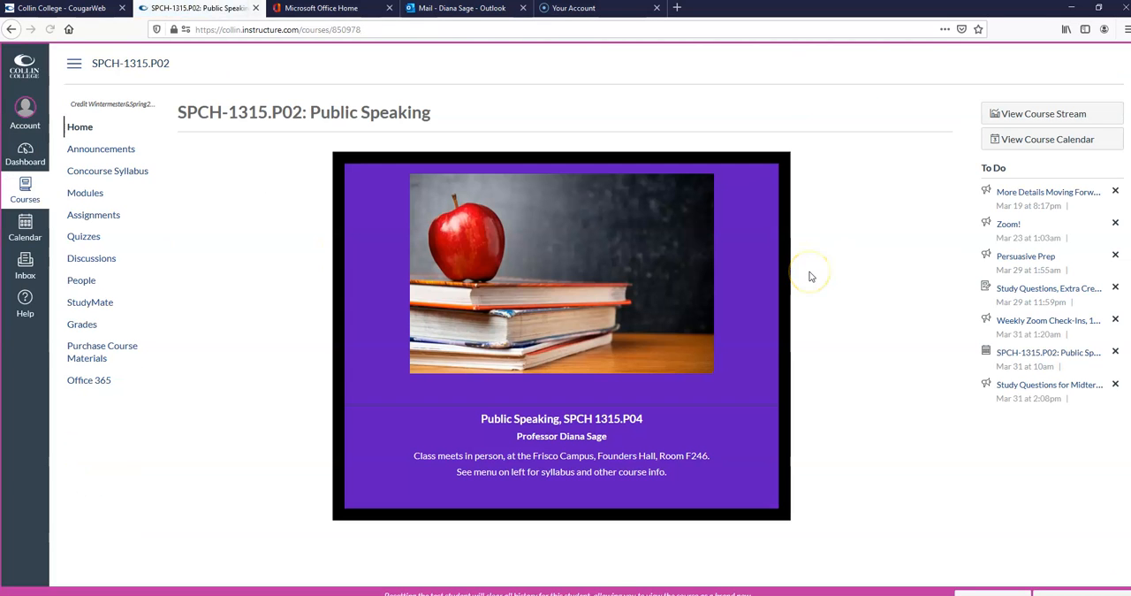
Step: Open the 90-point Persuasive Speech assignment due Apr 10 from the student's assignments list
{"action": "left_click", "coordinate": [113, 215]}
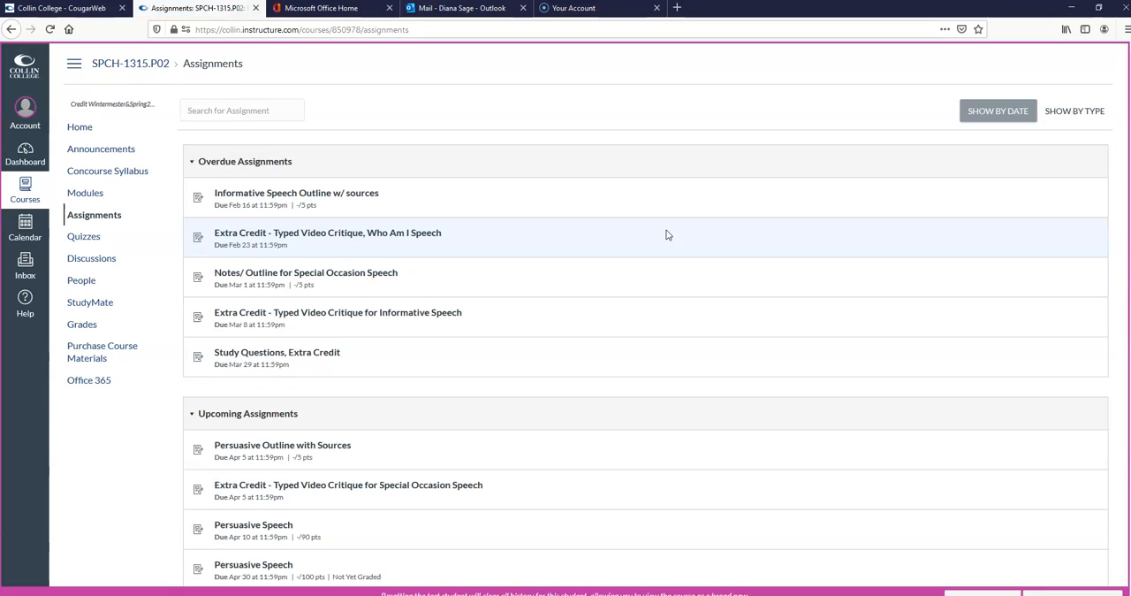
{"action": "scroll", "coordinate": [667, 234], "scroll_direction": "down", "scroll_amount": 10}
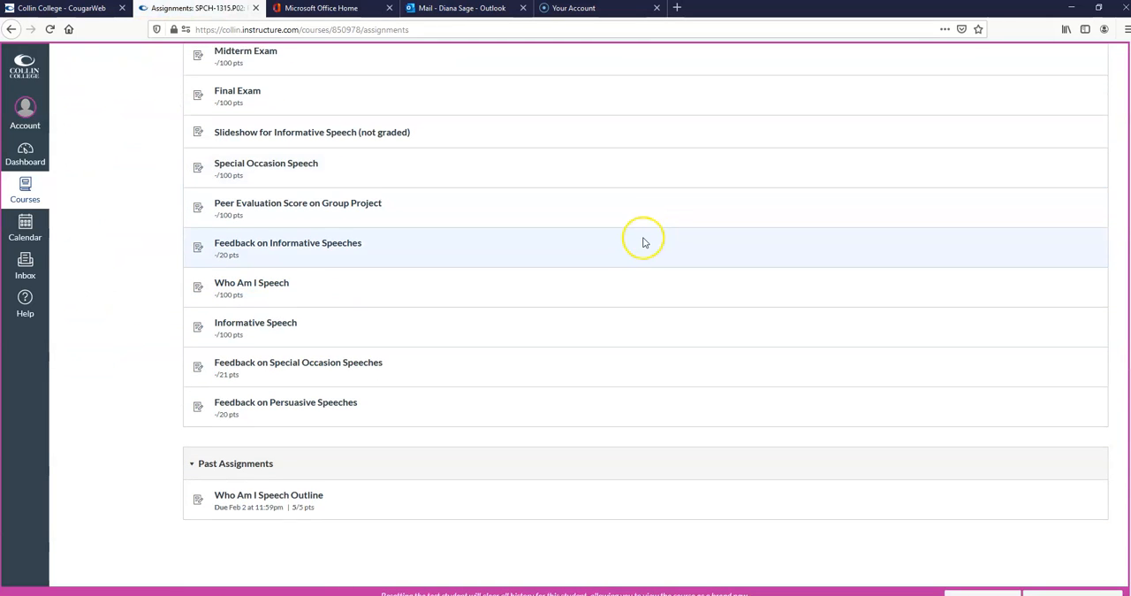
{"action": "scroll", "coordinate": [644, 242], "scroll_direction": "up", "scroll_amount": 7}
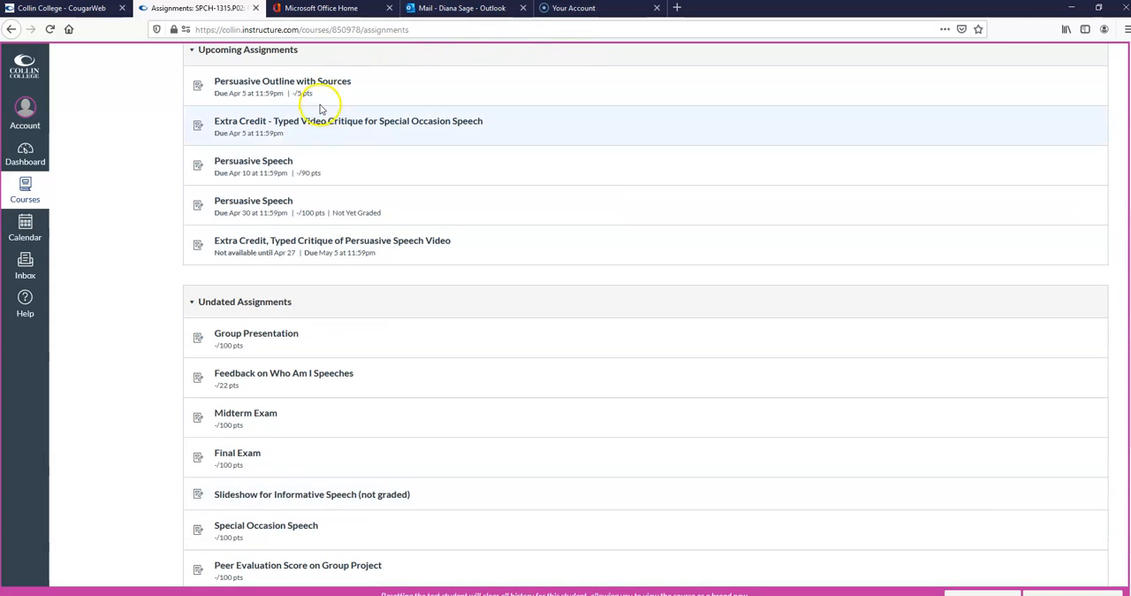
{"action": "left_click", "coordinate": [272, 163]}
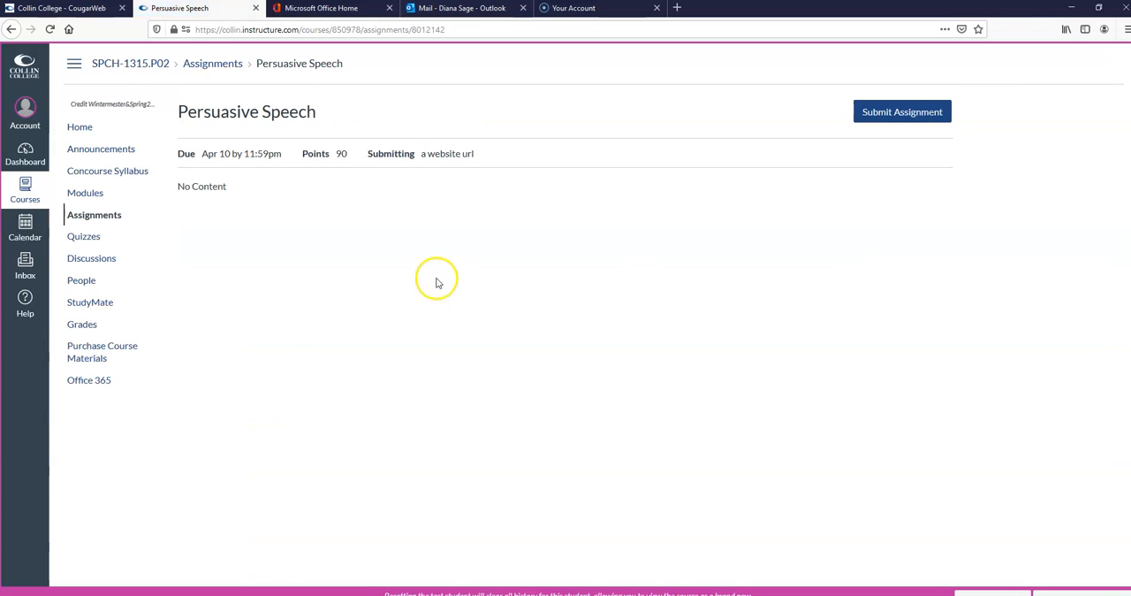
Step: Examine the assignment's Website URL submission form and leave it for the assignments list without submitting
{"action": "left_click", "coordinate": [921, 113]}
{"action": "left_click", "coordinate": [321, 391]}
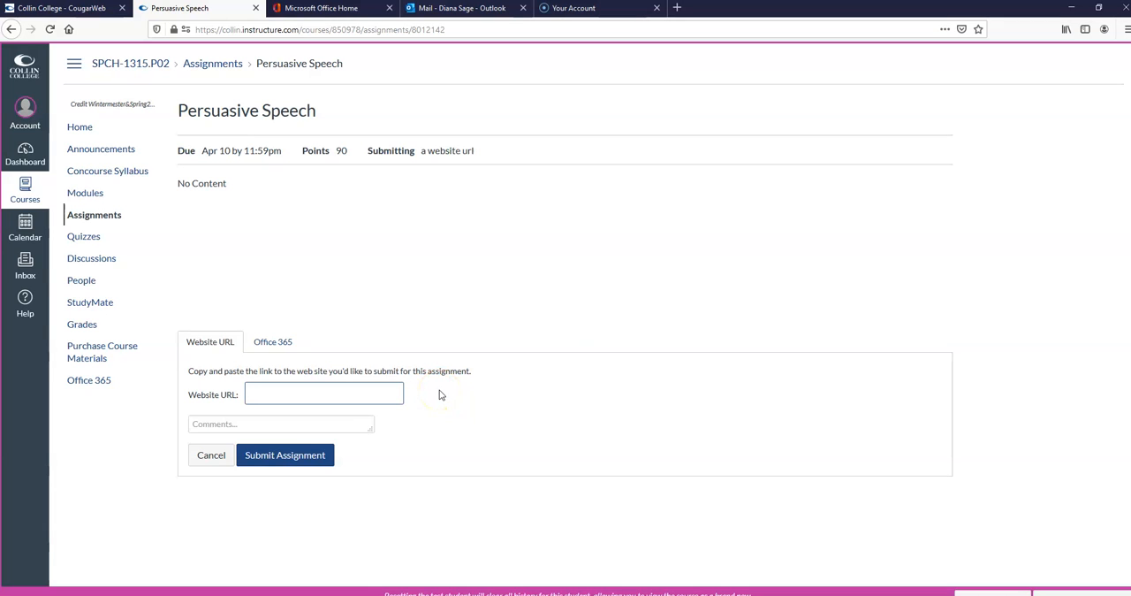
{"action": "left_click", "coordinate": [94, 214]}
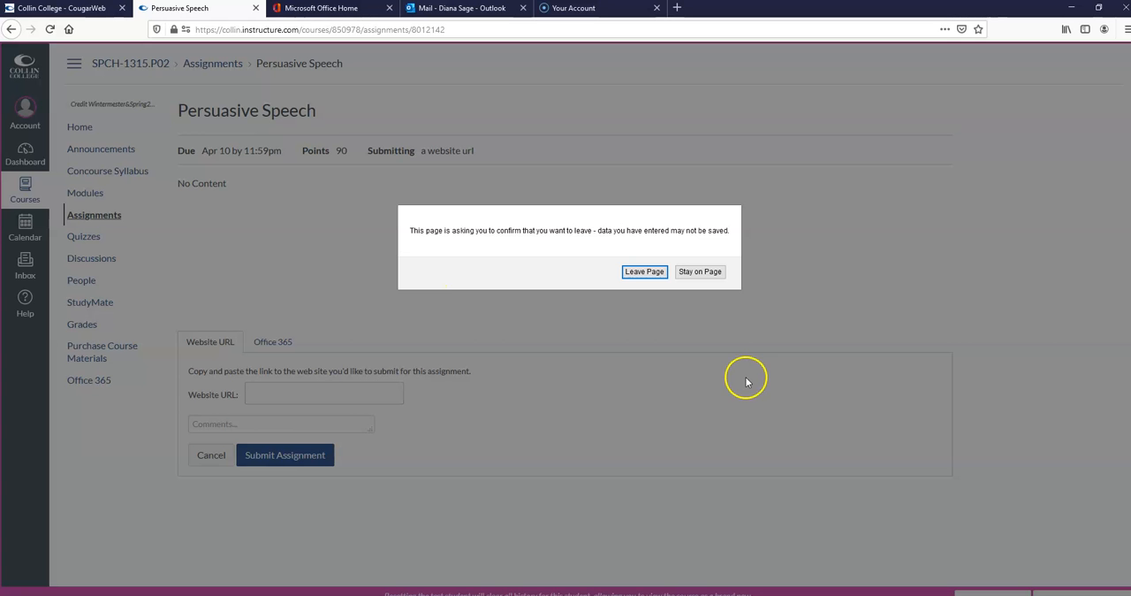